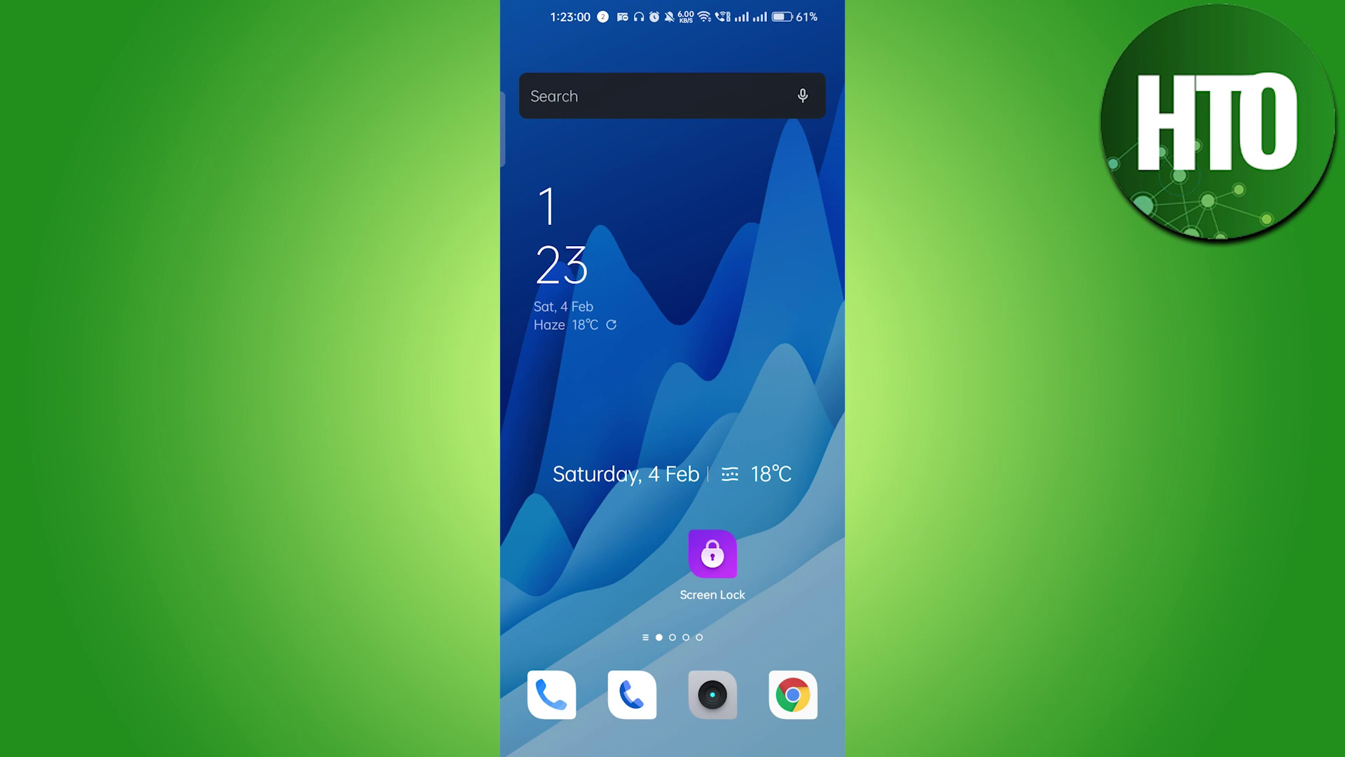
Step: Launch PayPal by searching for it in the Android app drawer
{"action": "left_click_drag", "start_coordinate": [778, 400], "coordinate": [569, 399]}
{"action": "left_click_drag", "start_coordinate": [672, 525], "coordinate": [674, 263]}
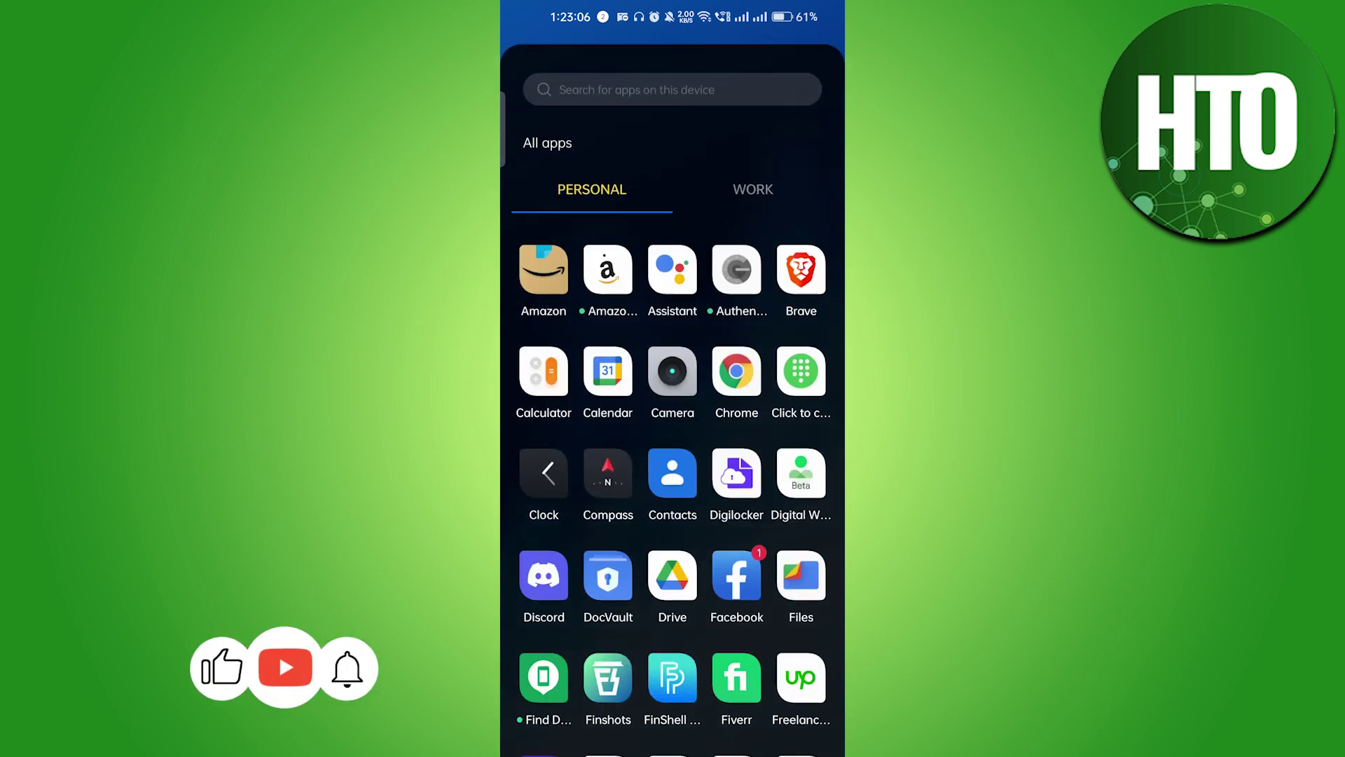
{"action": "left_click", "coordinate": [594, 50]}
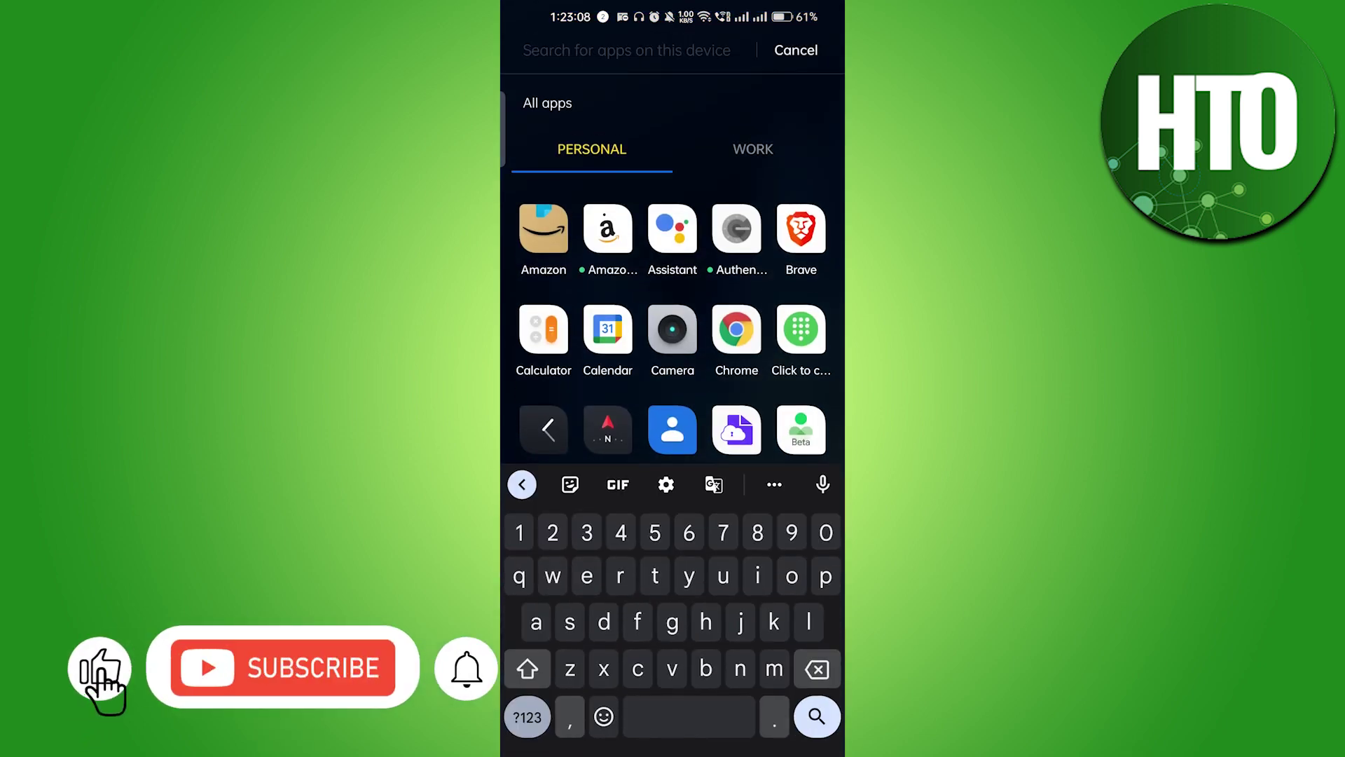
{"action": "type", "text": "payp"}
{"action": "left_click", "coordinate": [544, 115]}
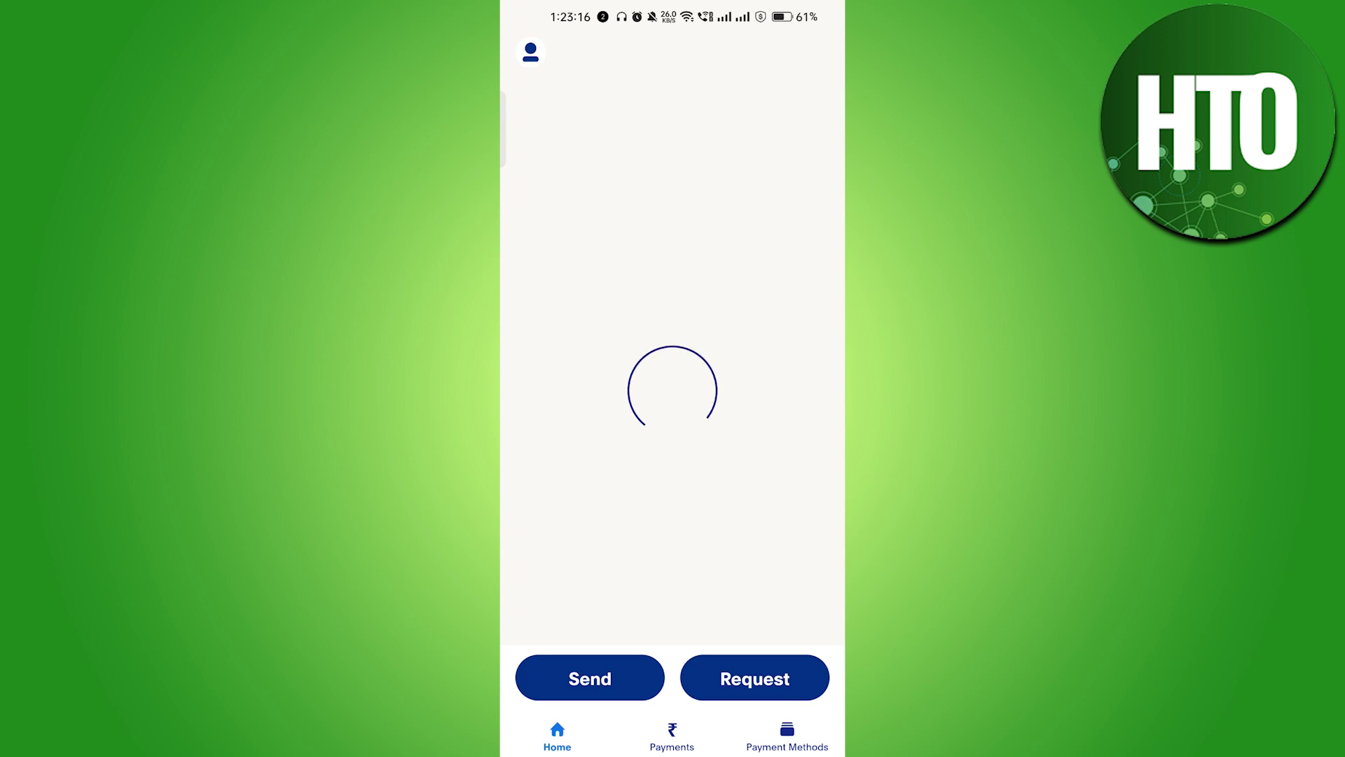
Step: Start a payment from the PayPal home screen to bring up top contacts
{"action": "left_click", "coordinate": [568, 673]}
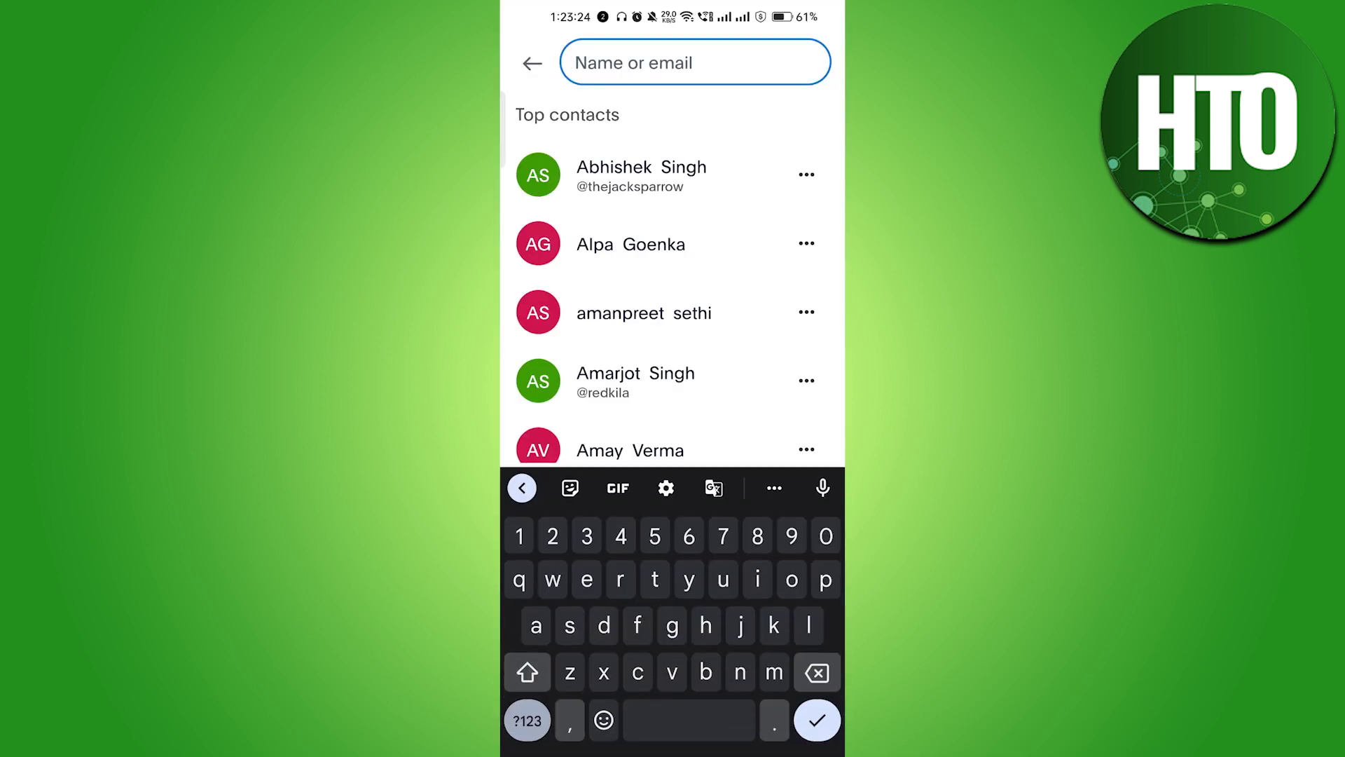
{"action": "left_click", "coordinate": [576, 63]}
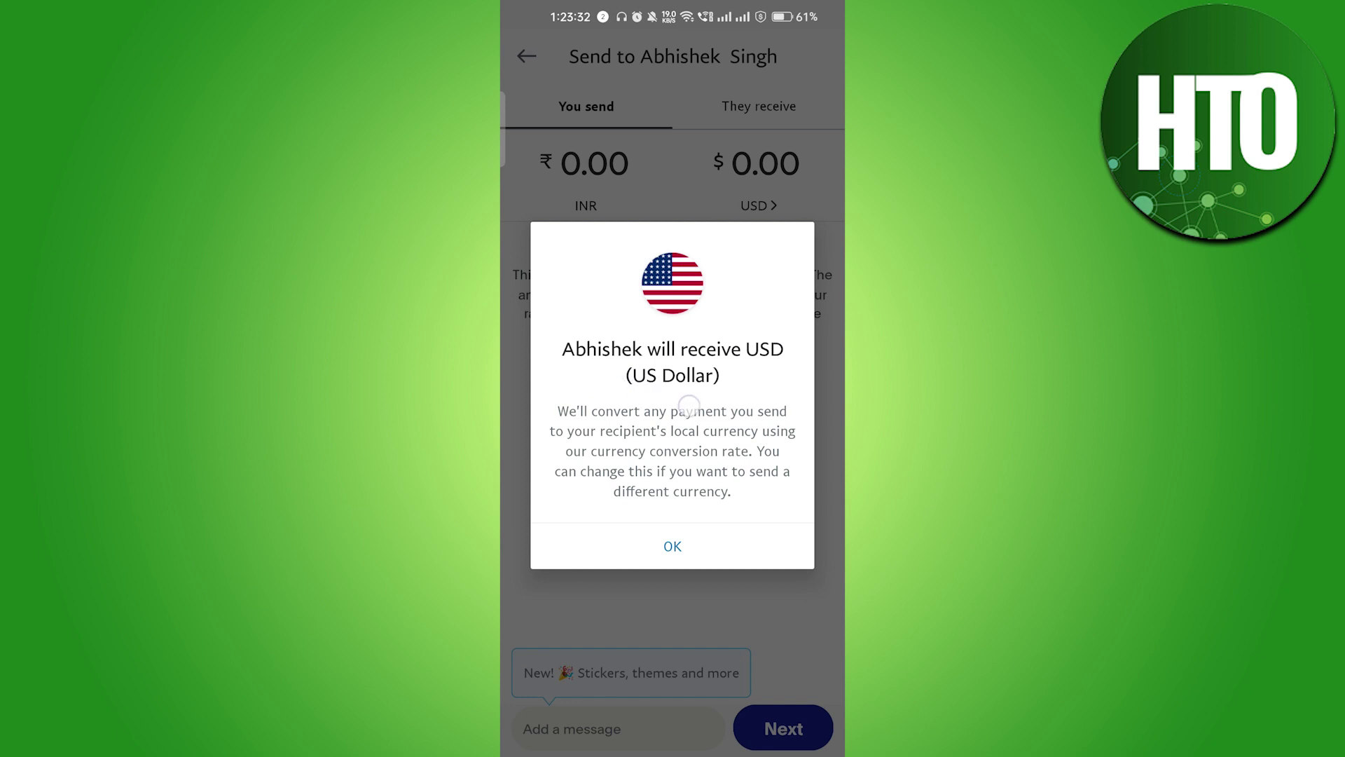
{"action": "left_click", "coordinate": [657, 542]}
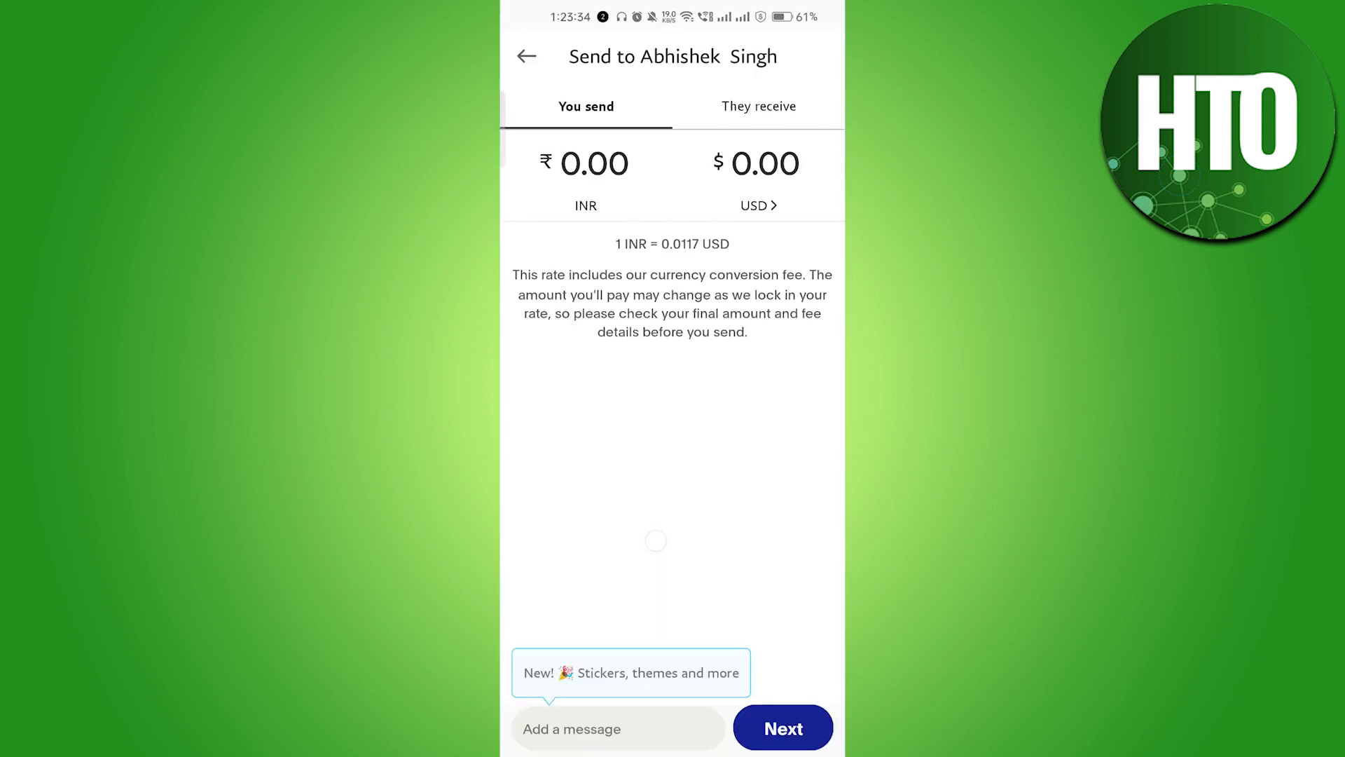
{"action": "left_click", "coordinate": [759, 106]}
Step: Enter ₹1,00,000.00 to send, converting to $1,158.50 USD, and continue
{"action": "left_click", "coordinate": [586, 106]}
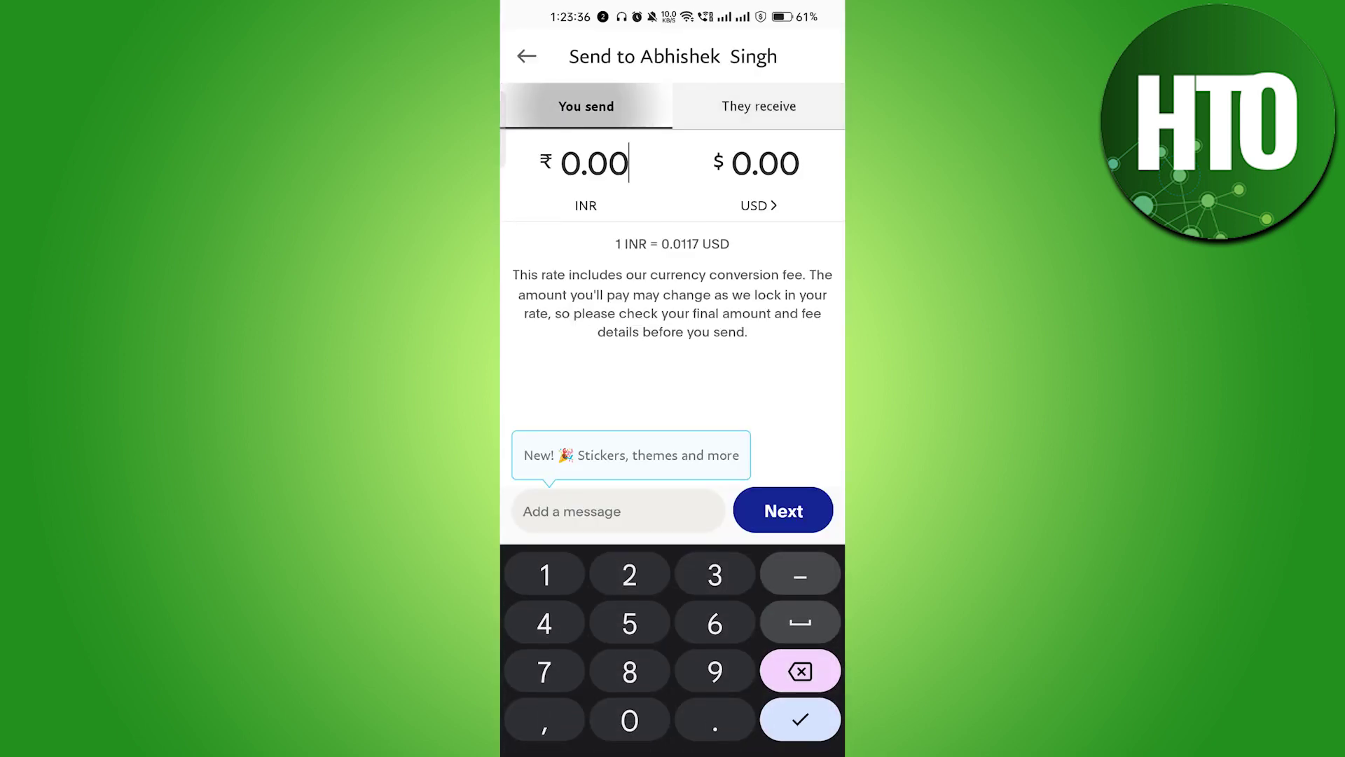
{"action": "type", "text": "1,00,000.00"}
{"action": "left_click", "coordinate": [745, 105]}
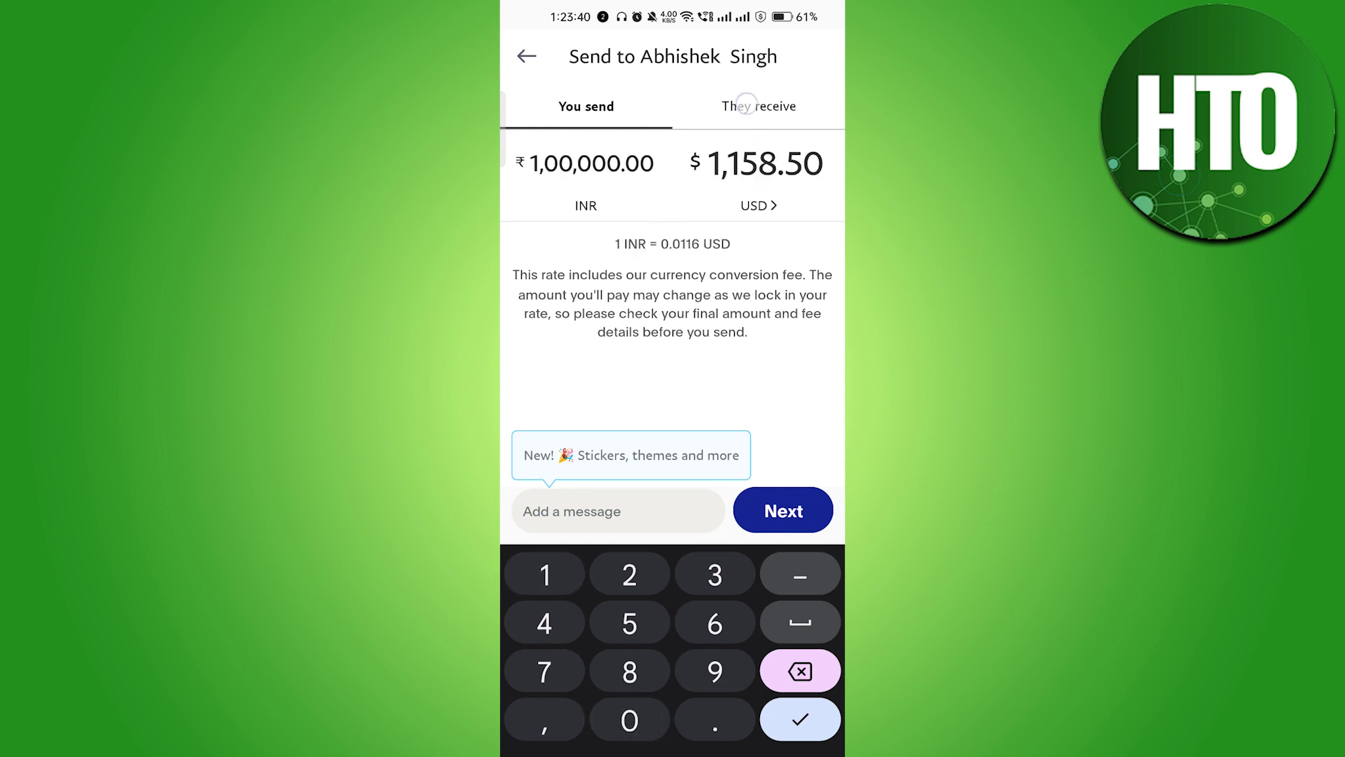
{"action": "left_click", "coordinate": [718, 191]}
{"action": "left_click_drag", "start_coordinate": [724, 190], "coordinate": [741, 195]}
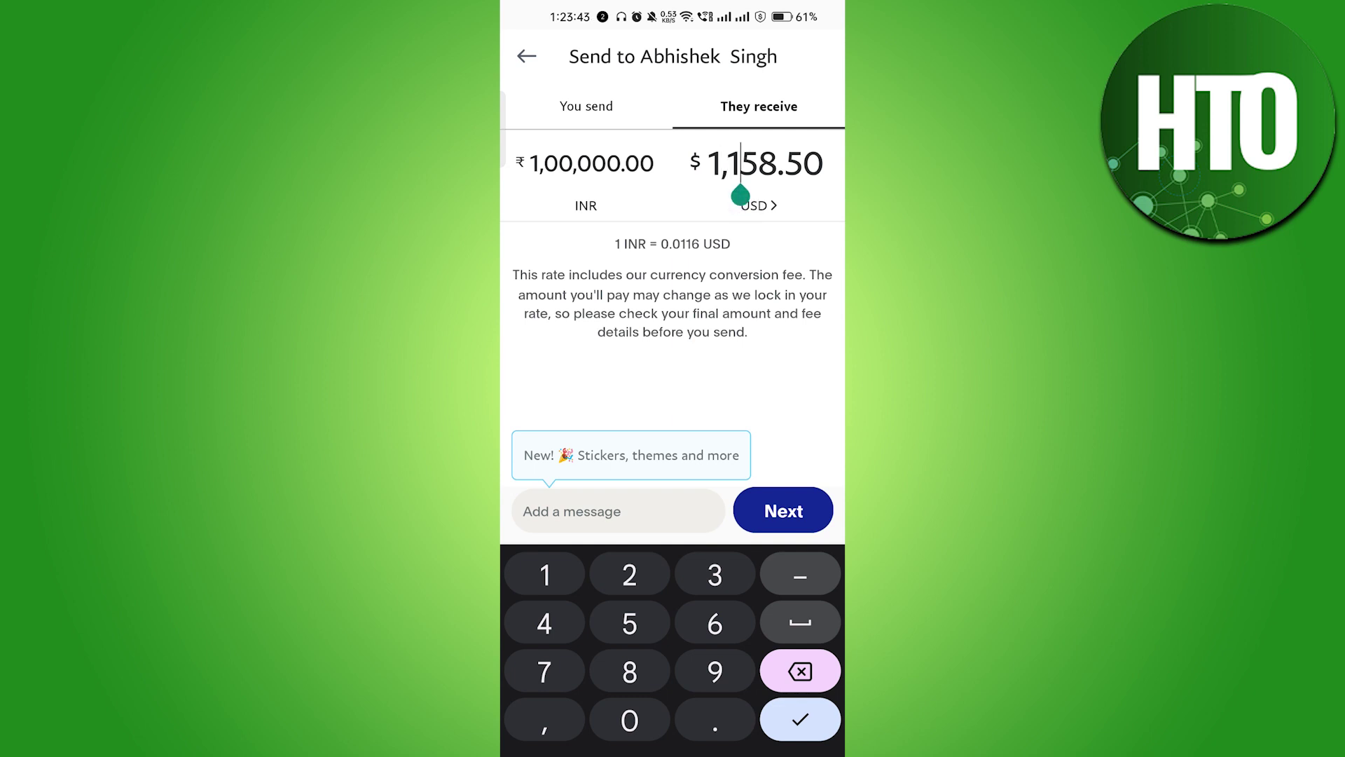
{"action": "left_click", "coordinate": [791, 508]}
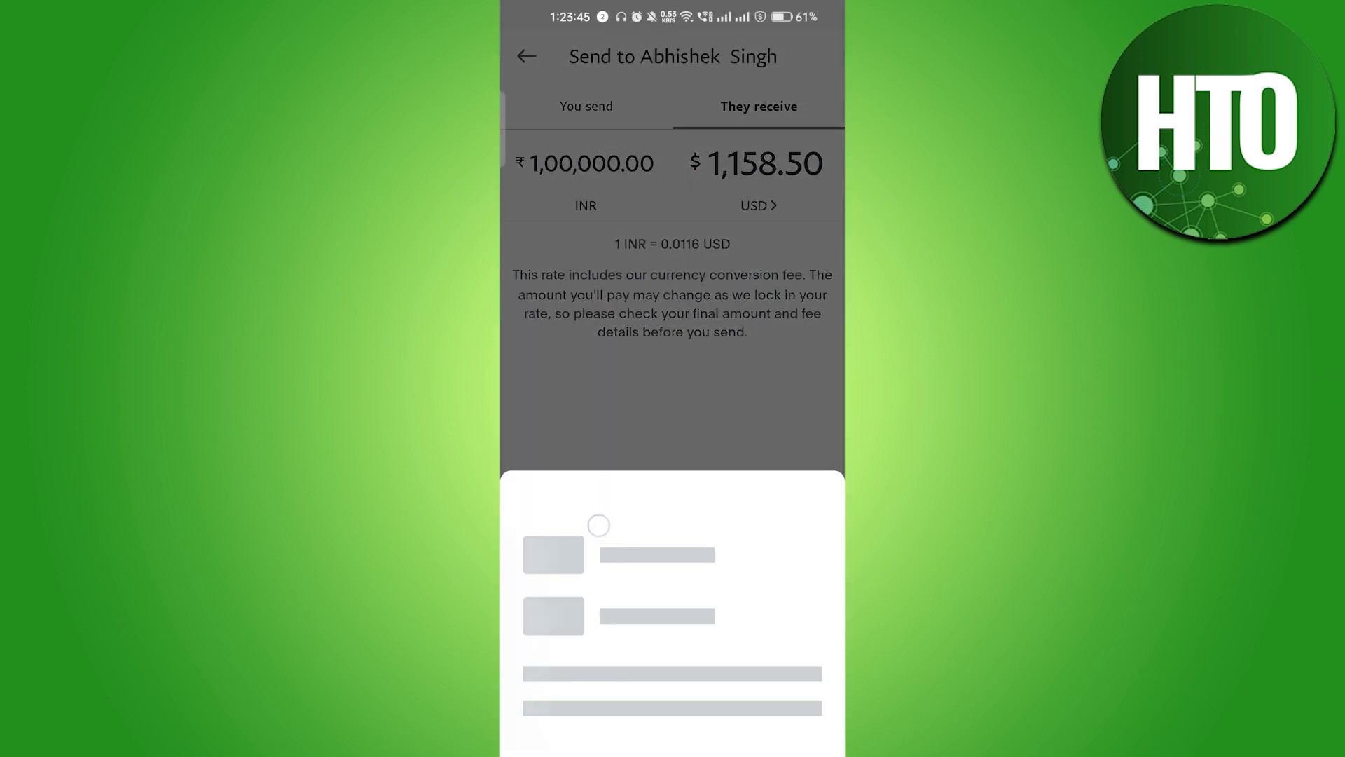
Step: Choose 'For friends and family' as the payment type and continue
{"action": "key", "text": "Escape"}
{"action": "key", "text": "Escape"}
{"action": "left_click", "coordinate": [783, 729]}
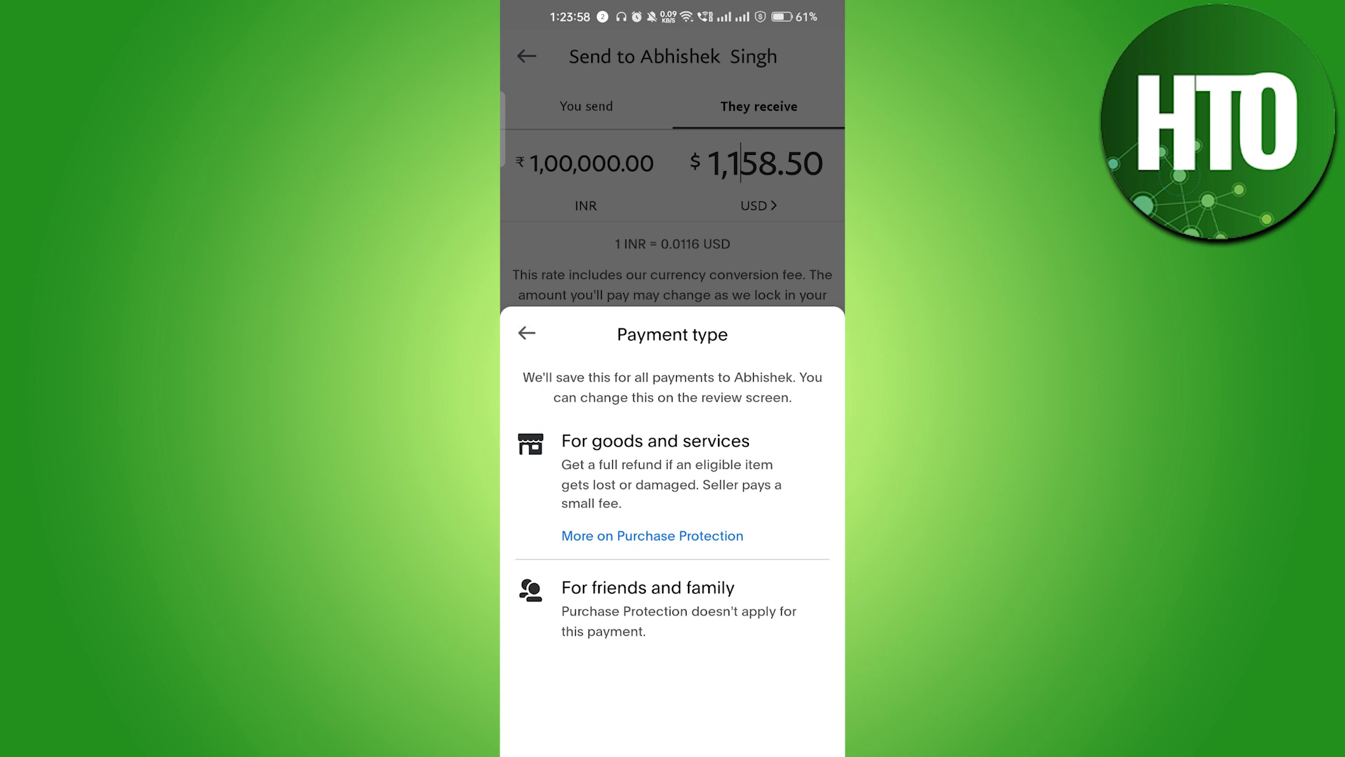
{"action": "left_click", "coordinate": [610, 613]}
{"action": "left_click", "coordinate": [639, 708]}
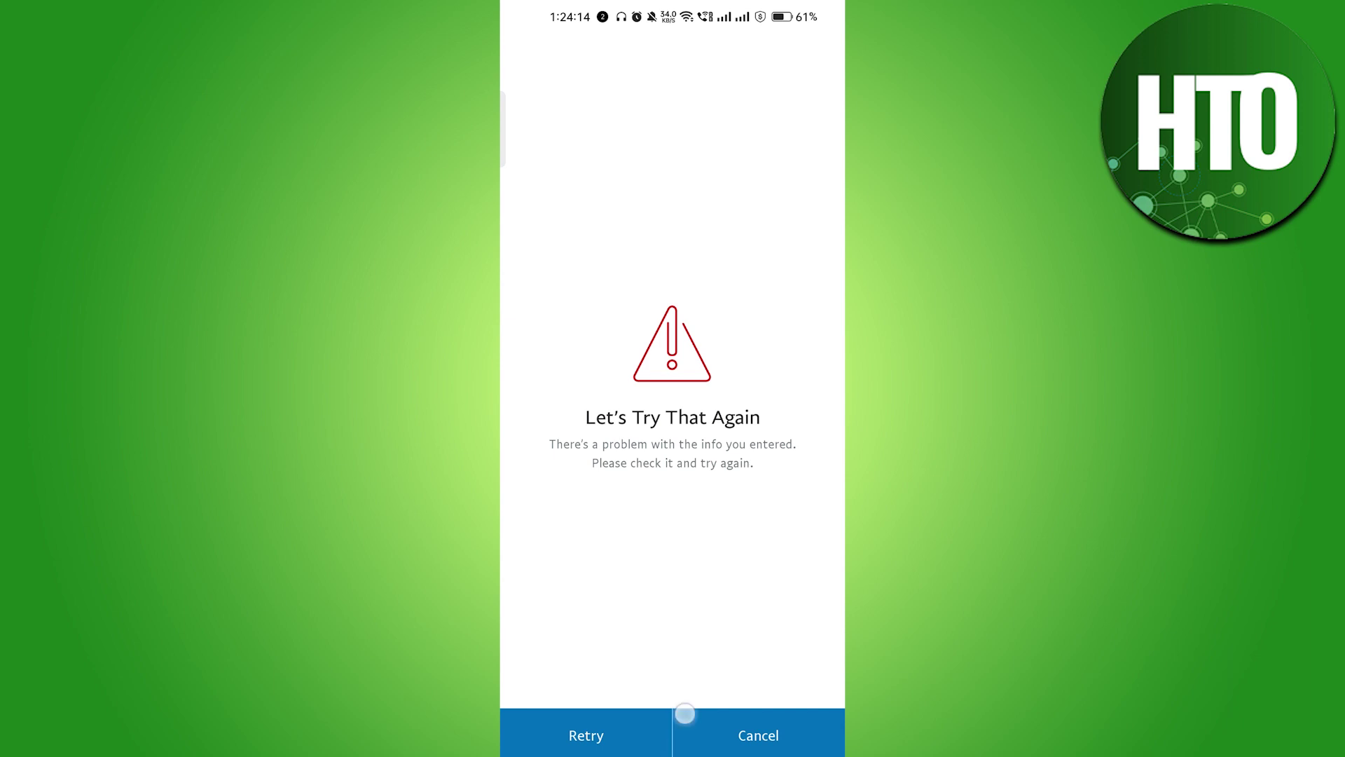
Step: Close PayPal from the recent apps overview after its error page
{"action": "left_click_drag", "start_coordinate": [666, 751], "coordinate": [667, 636]}
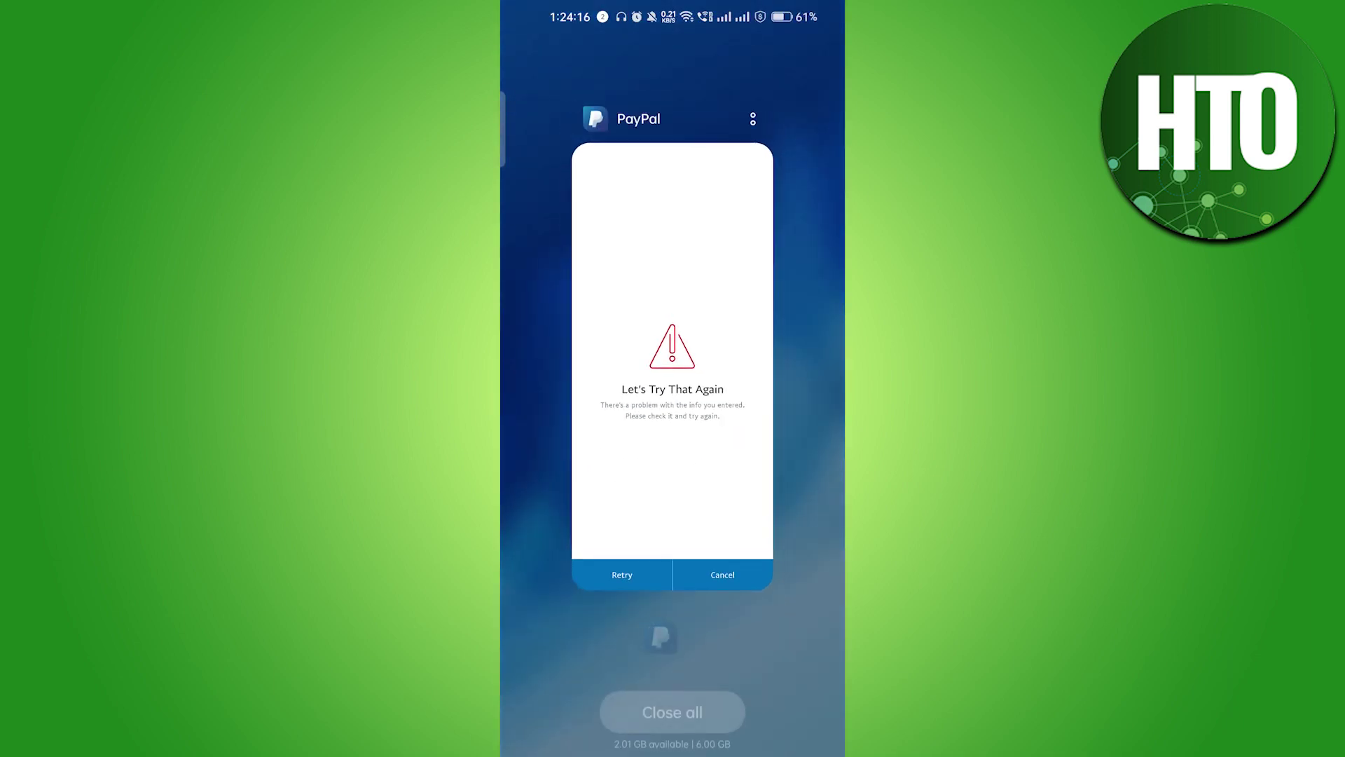
{"action": "left_click_drag", "start_coordinate": [667, 421], "coordinate": [666, 85]}
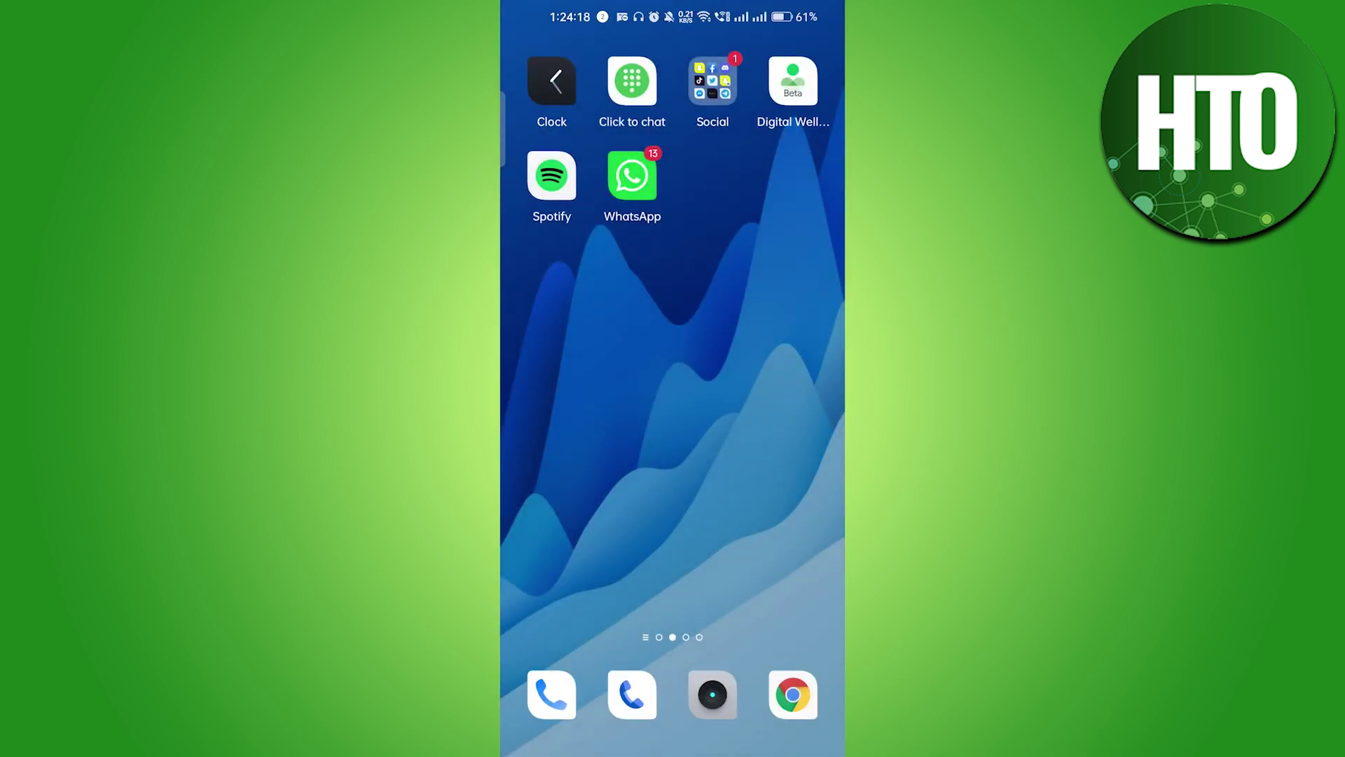
{"action": "left_click", "coordinate": [801, 346]}
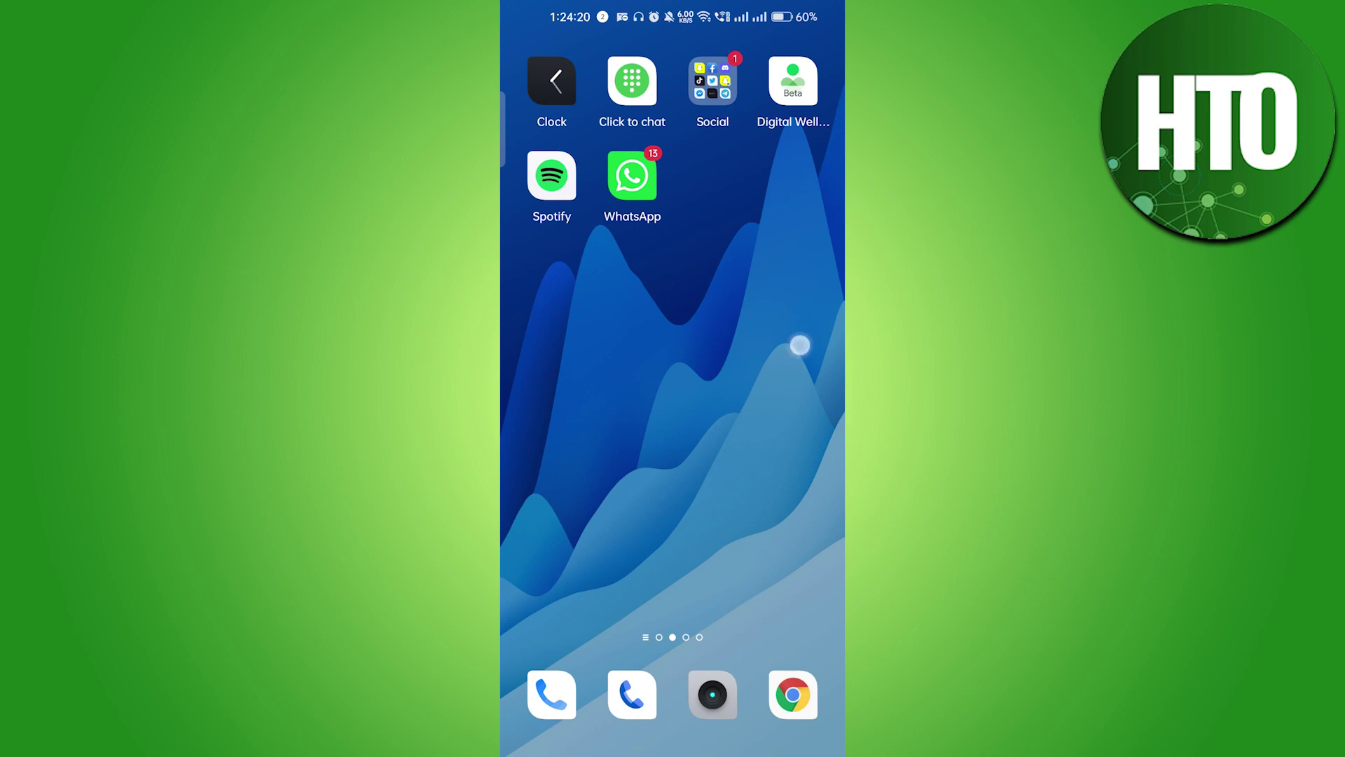